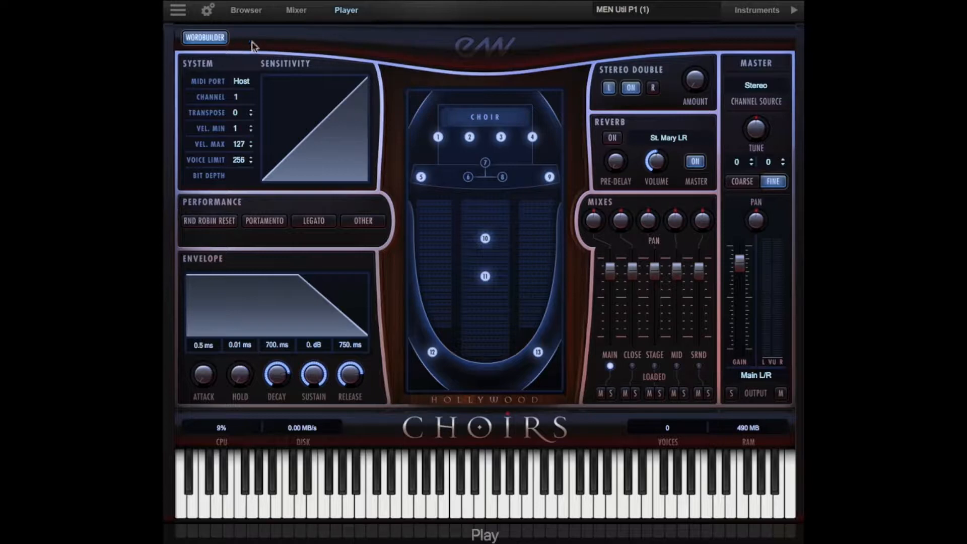
Open WordBuilder for the men's choir and view the list of available Votox letters, hiding it again after the check
{"action": "left_click", "coordinate": [204, 38]}
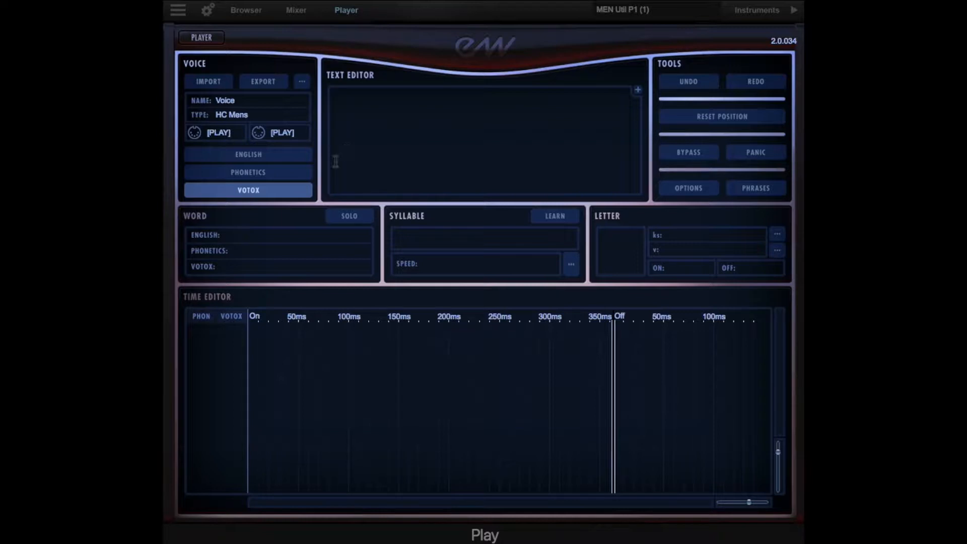
{"action": "left_click", "coordinate": [638, 92]}
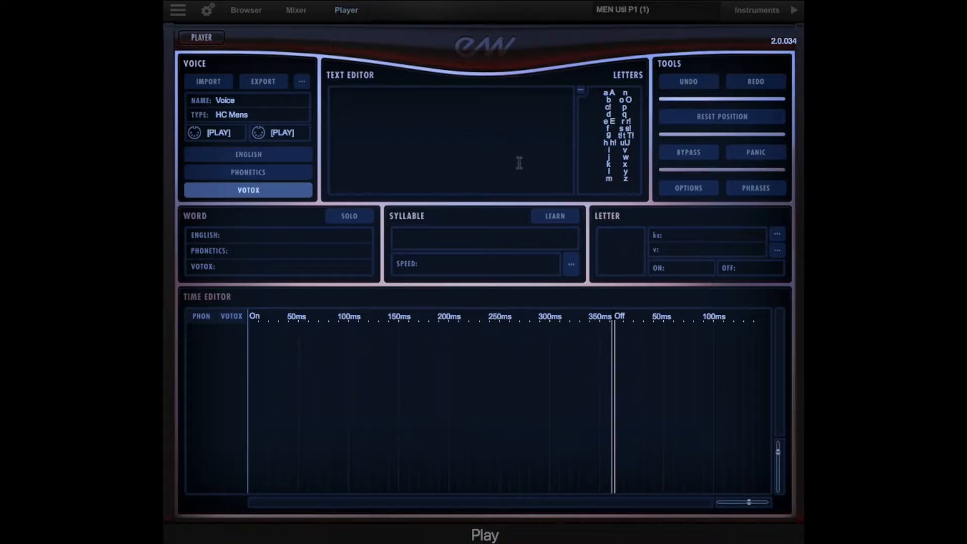
{"action": "left_click", "coordinate": [579, 91]}
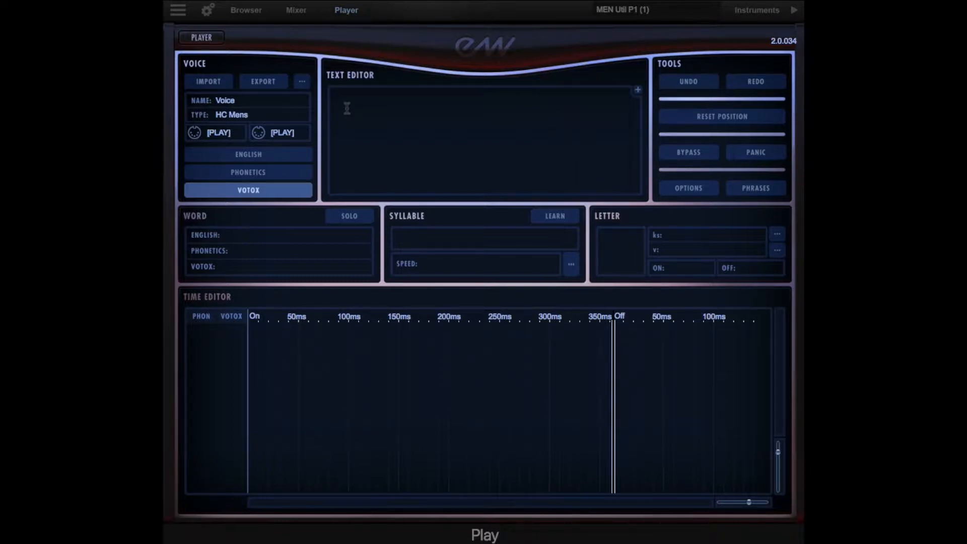
Enter the Votox phrase "aE wil faEt for jus tis" in the men's text editor
{"action": "type", "text": "aE"}
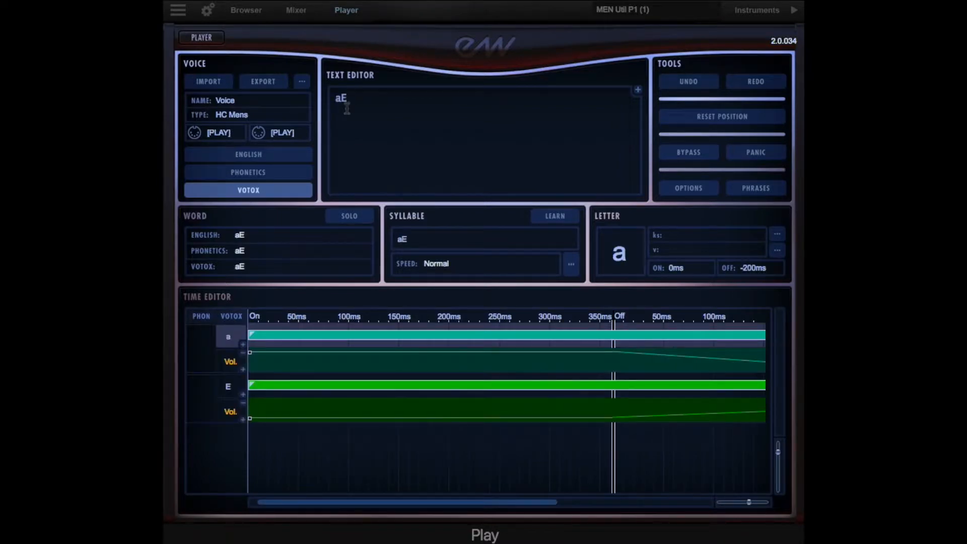
{"action": "type", "text": " w"}
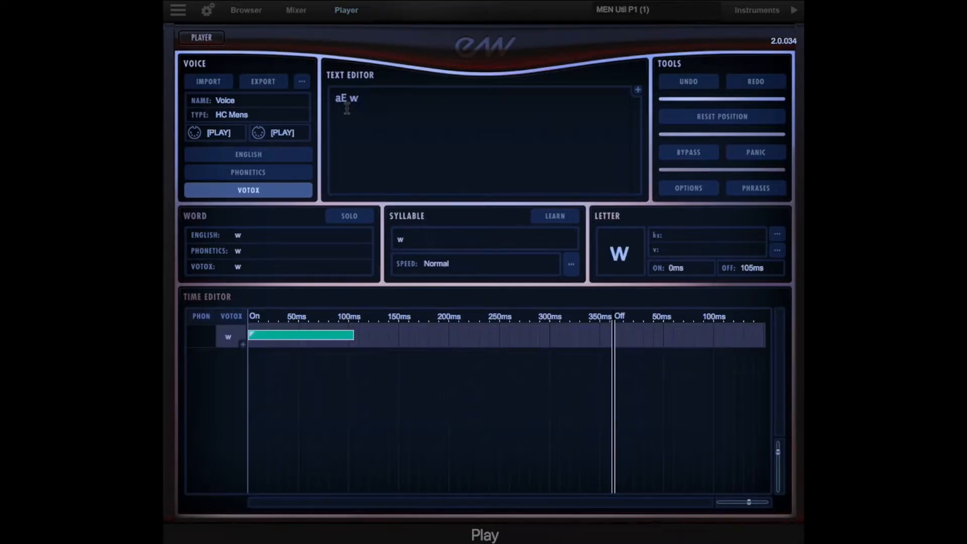
{"action": "type", "text": "il f"}
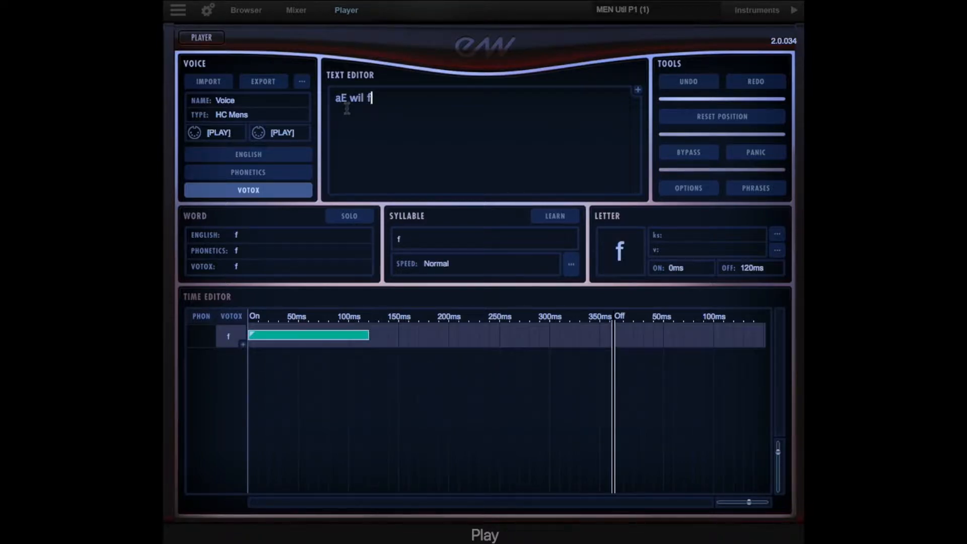
{"action": "type", "text": "aE"}
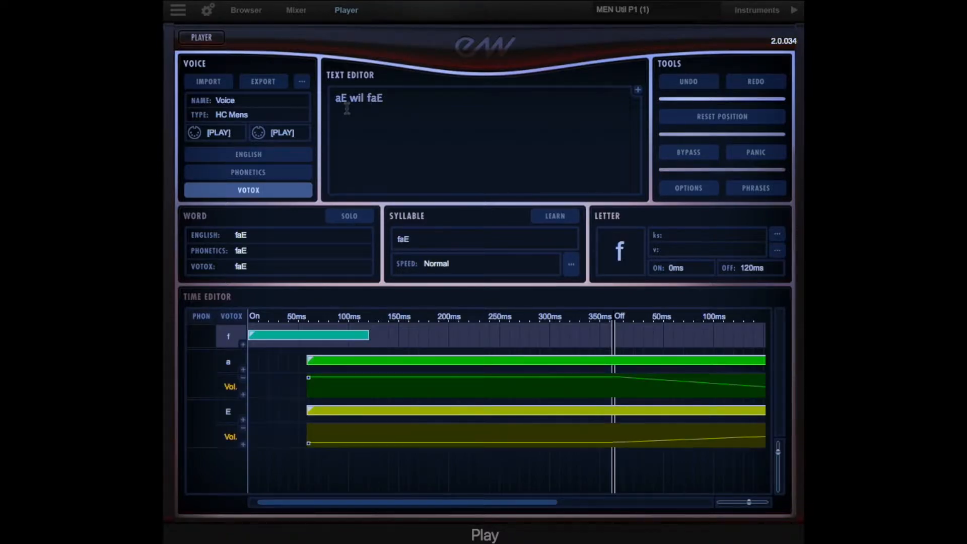
{"action": "type", "text": "t"}
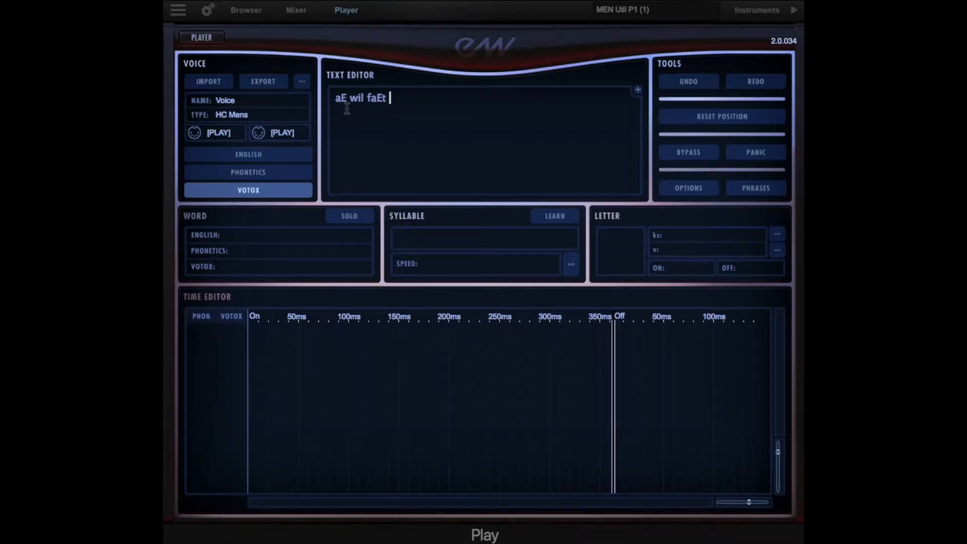
{"action": "type", "text": " for jus tis"}
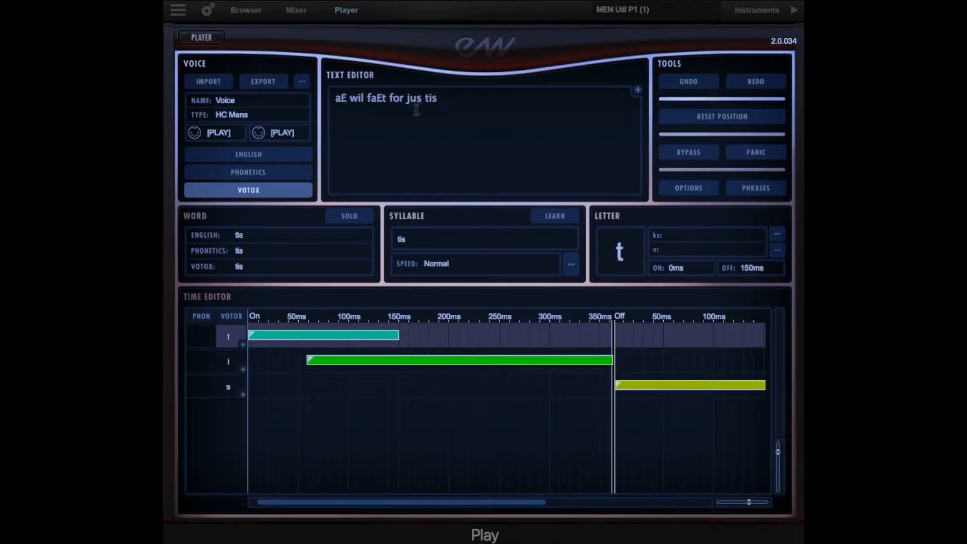
Copy the men's phrase "aE wil faEt for jus tis" into the WordBuilder text editor of the women's choir
{"action": "left_click_drag", "start_coordinate": [441, 106], "coordinate": [318, 93]}
{"action": "key", "text": "super+c"}
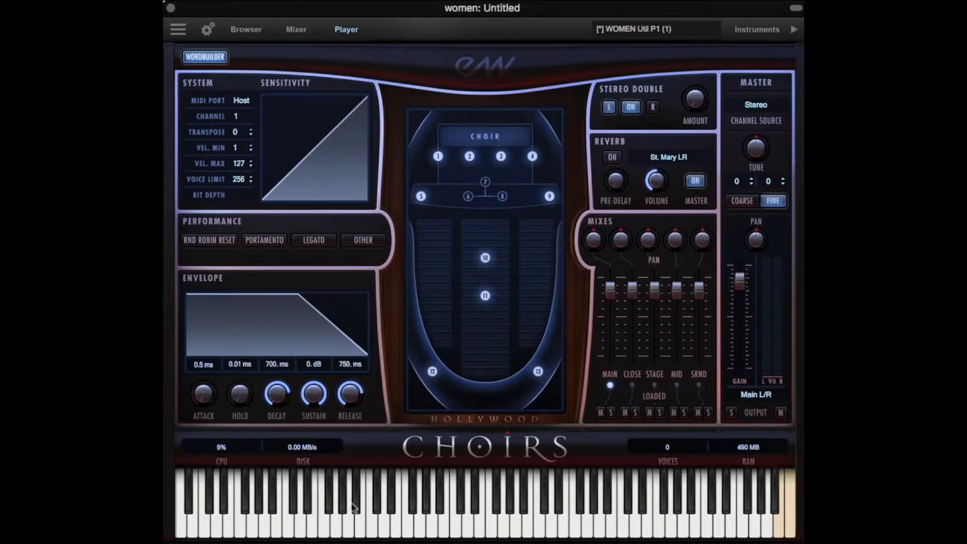
{"action": "left_click", "coordinate": [215, 59]}
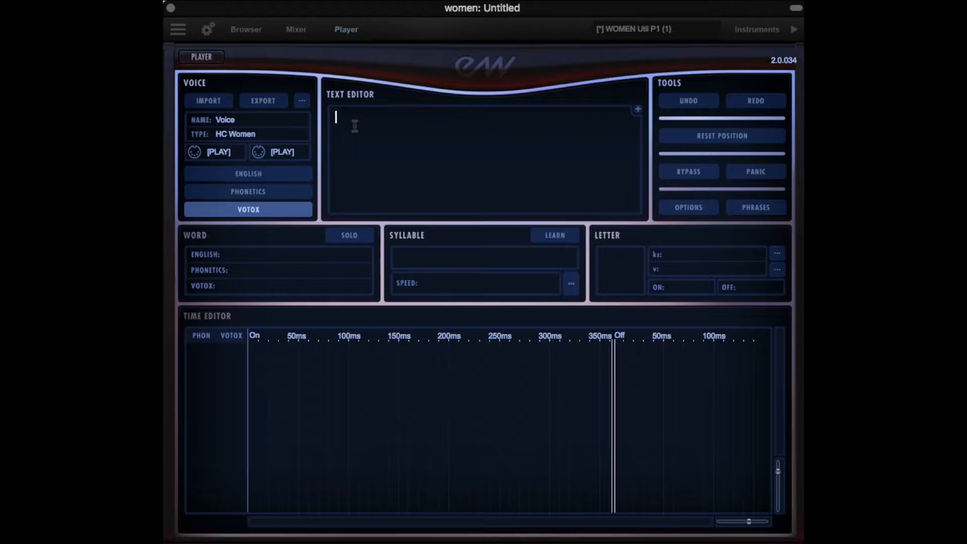
{"action": "key", "text": "super+v"}
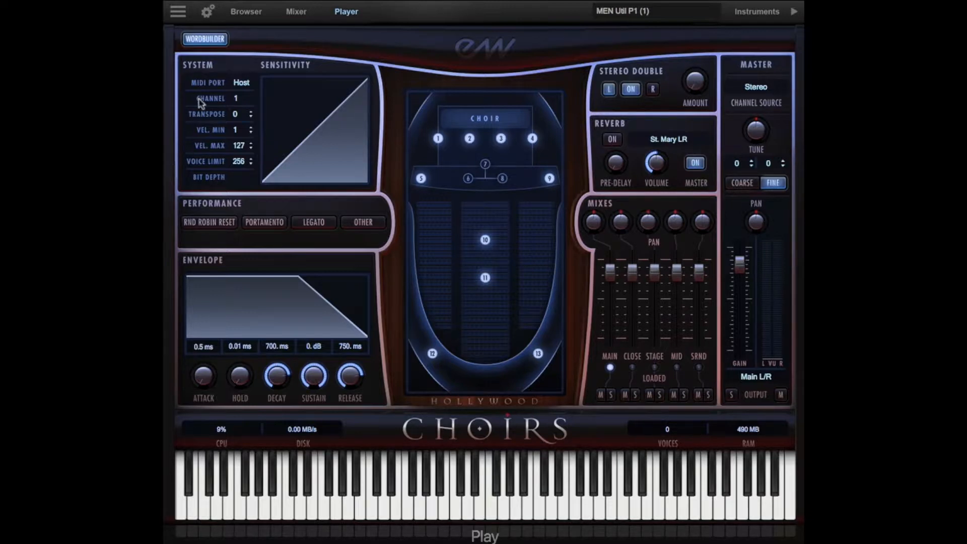
Examine the letter timing and volume curves of the "faEt" syllable in the men's WordBuilder, with the time scale zoomed out
{"action": "left_click", "coordinate": [211, 41]}
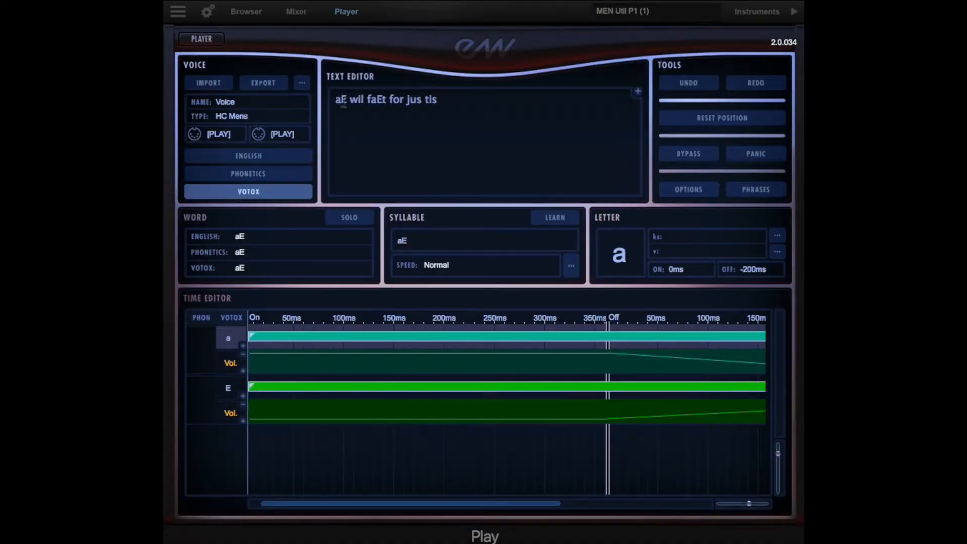
{"action": "left_click", "coordinate": [358, 116]}
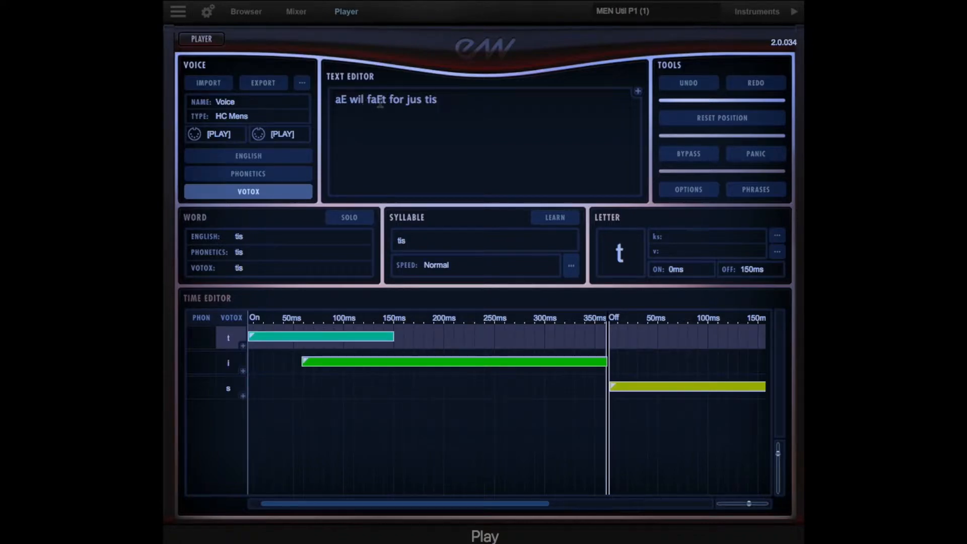
{"action": "left_click", "coordinate": [377, 101]}
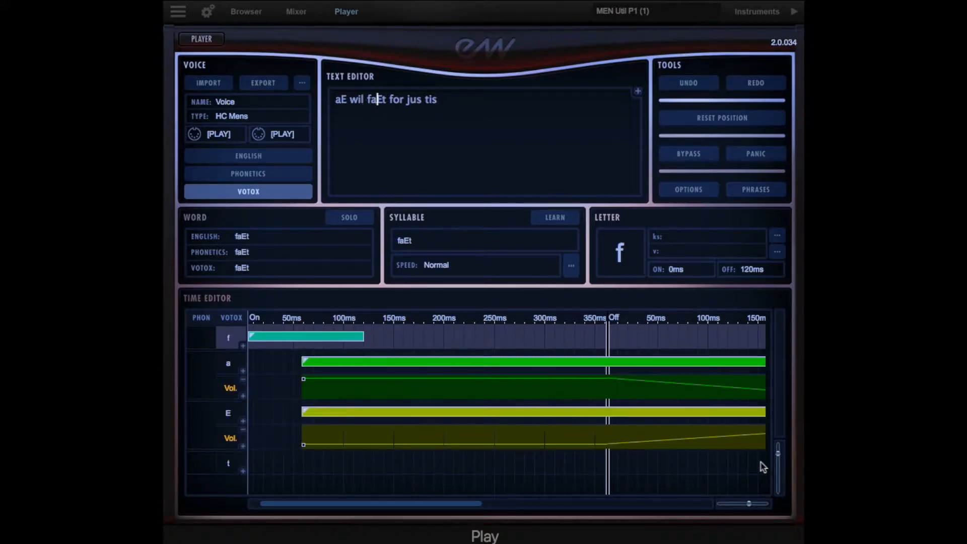
{"action": "left_click_drag", "start_coordinate": [748, 504], "coordinate": [745, 504]}
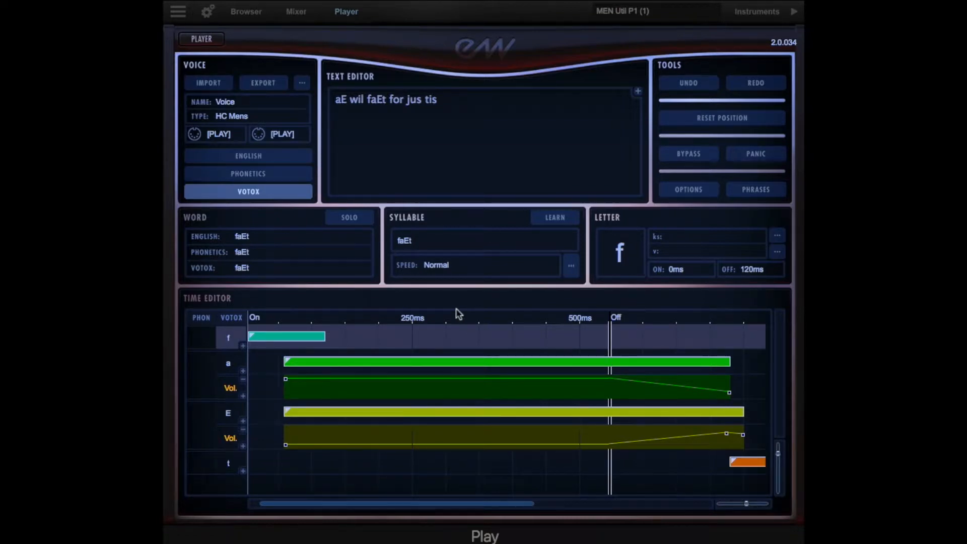
{"action": "left_click", "coordinate": [399, 121]}
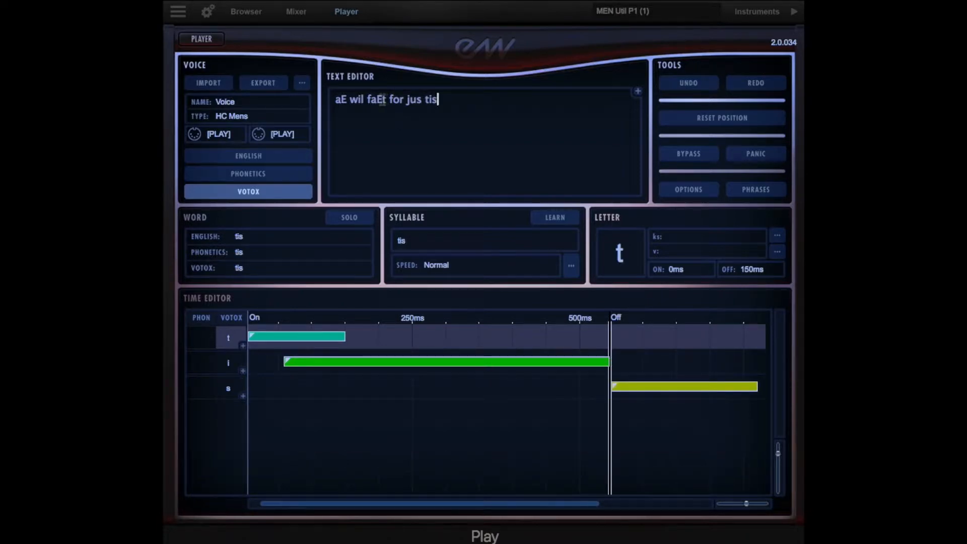
{"action": "left_click", "coordinate": [382, 99]}
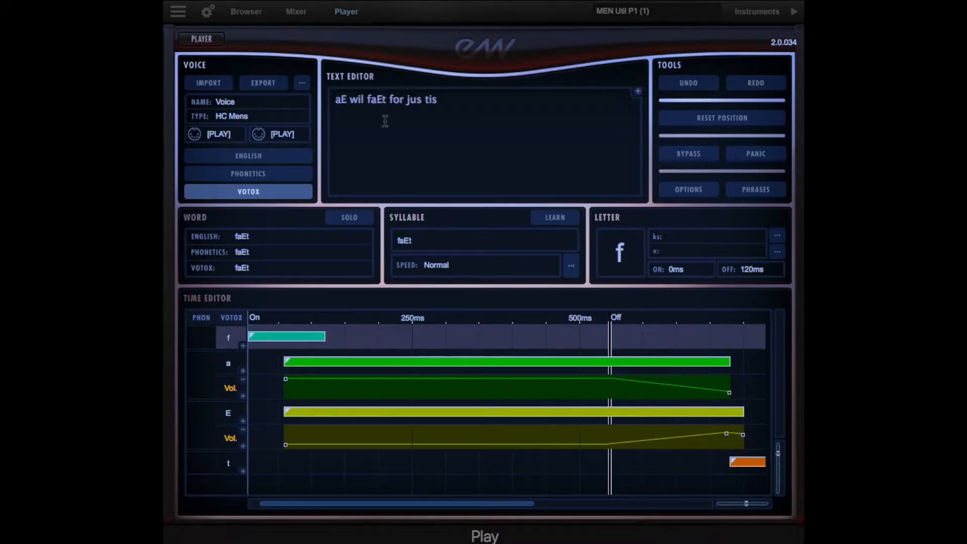
Replace the men's whole phrase with "trol in t!u dun jen" from the English phrases
{"action": "left_click", "coordinate": [433, 101]}
{"action": "key", "text": "ctrl+a"}
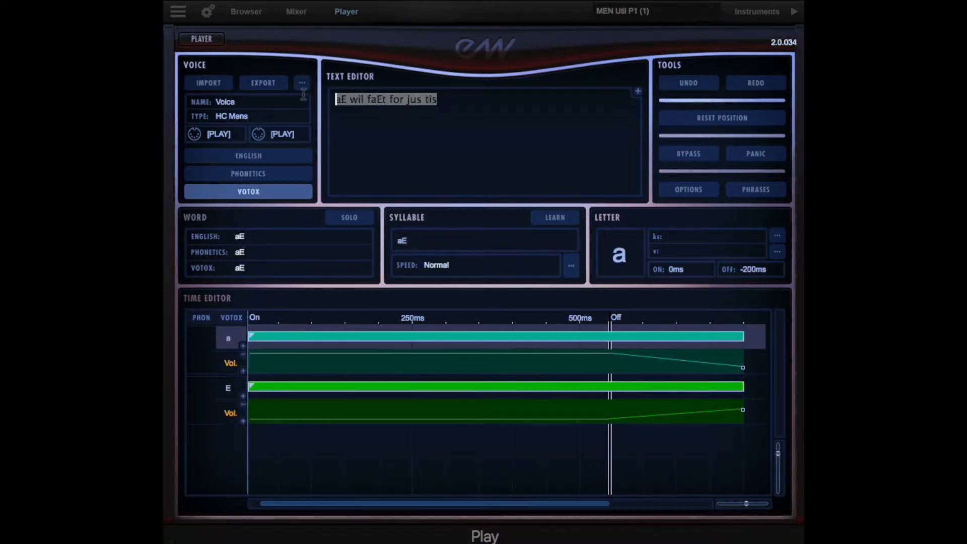
{"action": "left_click", "coordinate": [756, 190]}
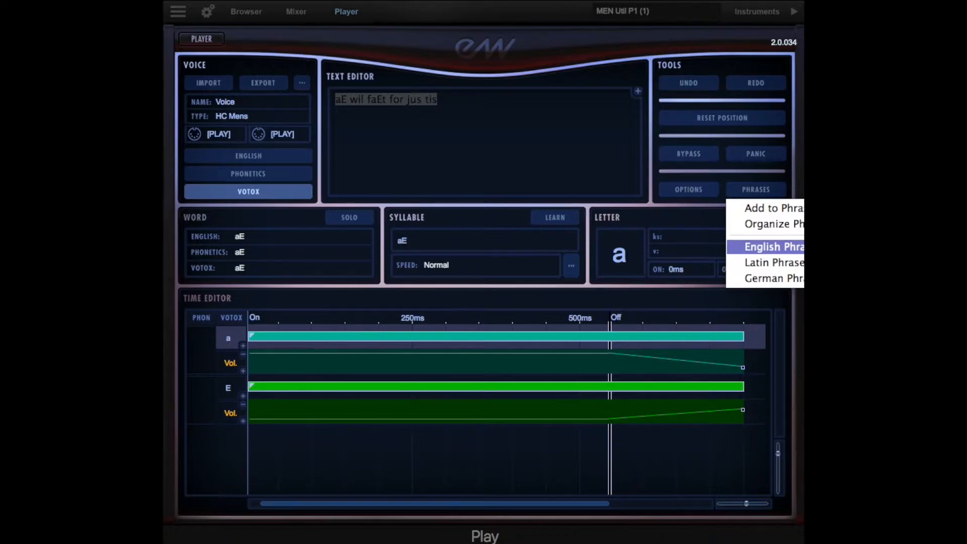
{"action": "left_click", "coordinate": [775, 247]}
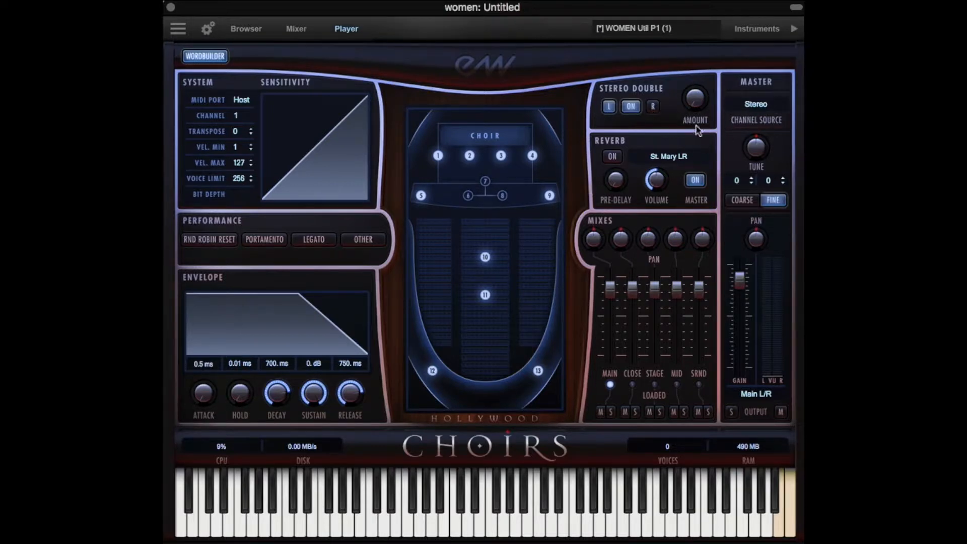
Replace the women's whole phrase with "trol in t!u dun jen" from the English phrases in their WordBuilder
{"action": "left_click", "coordinate": [201, 56]}
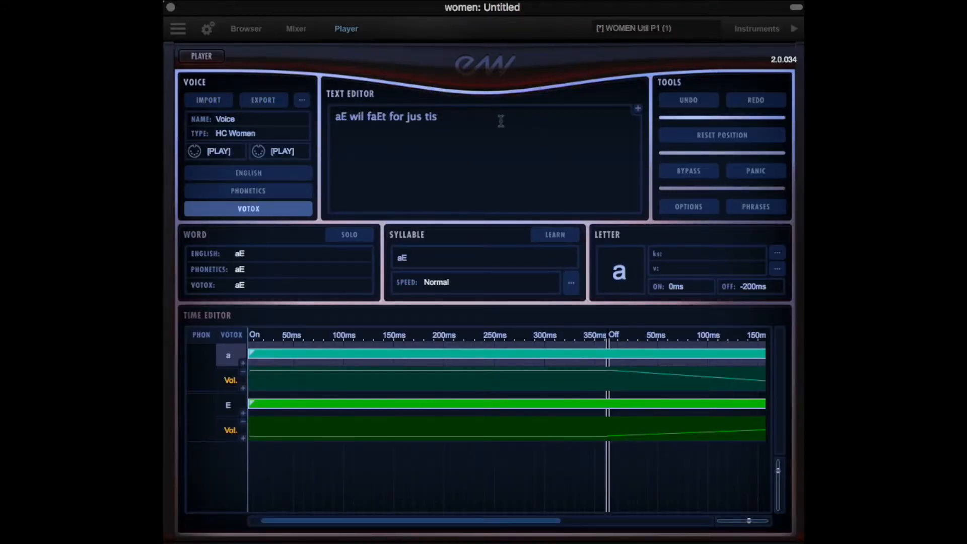
{"action": "left_click_drag", "start_coordinate": [446, 117], "coordinate": [276, 108]}
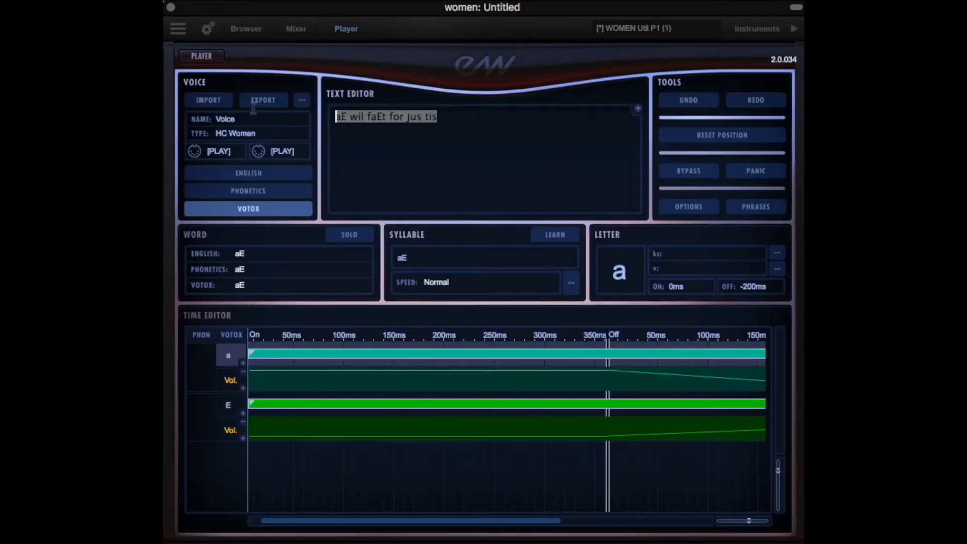
{"action": "left_click", "coordinate": [738, 210]}
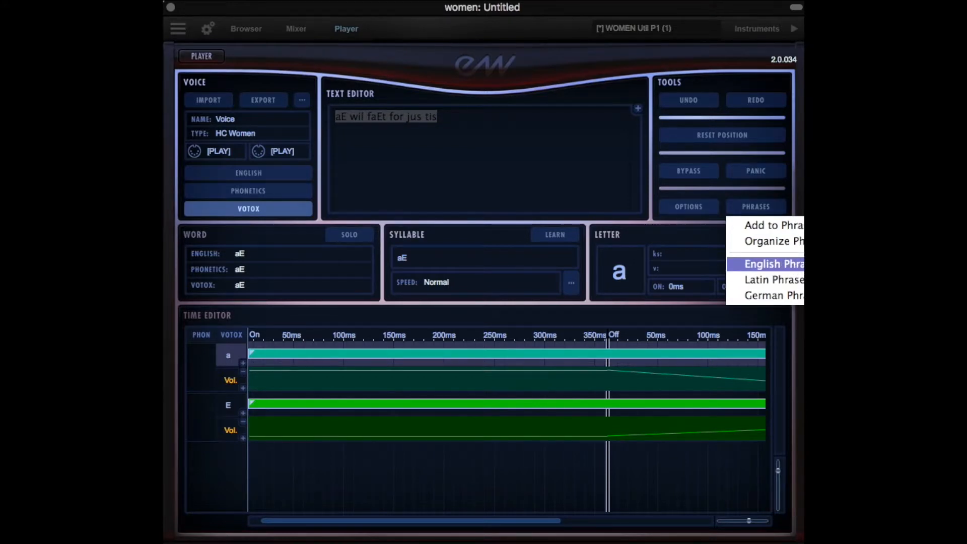
{"action": "left_click", "coordinate": [776, 263]}
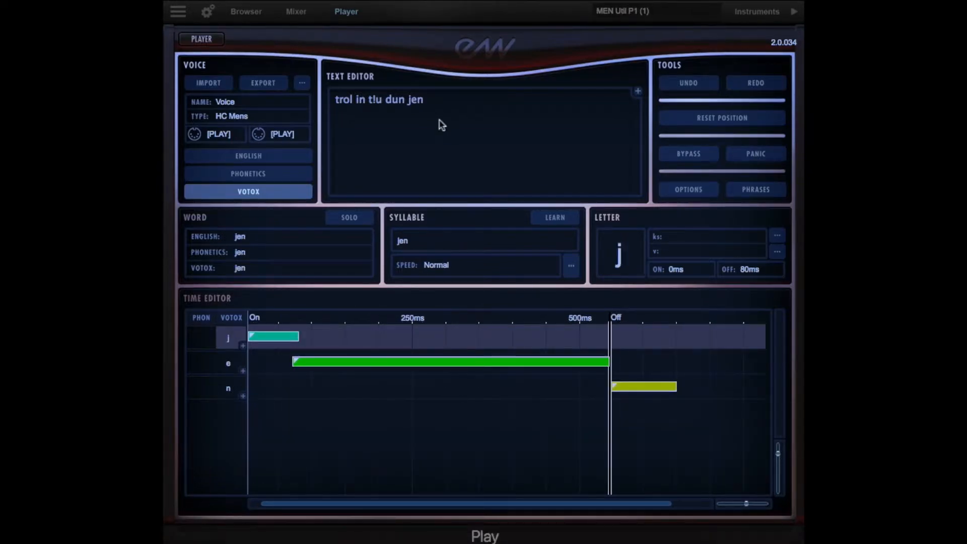
Lengthen the letter r in the men's "trol" syllable so that it overlaps more of the following o
{"action": "left_click_drag", "start_coordinate": [431, 99], "coordinate": [344, 100]}
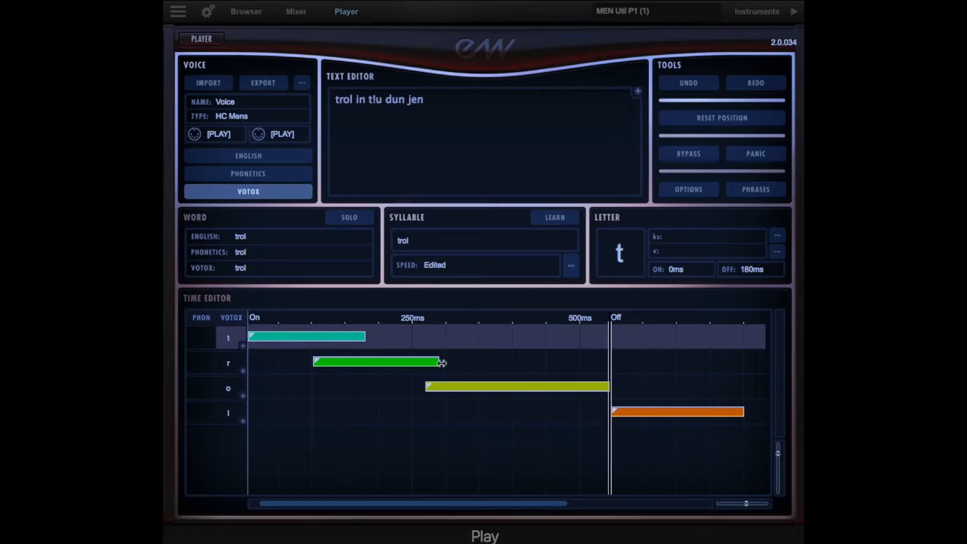
{"action": "mouse_move", "coordinate": [438, 361]}
{"action": "left_mouse_down"}
{"action": "mouse_move", "coordinate": [410, 361]}
{"action": "mouse_move", "coordinate": [518, 362]}
{"action": "mouse_move", "coordinate": [453, 363]}
{"action": "left_mouse_up"}
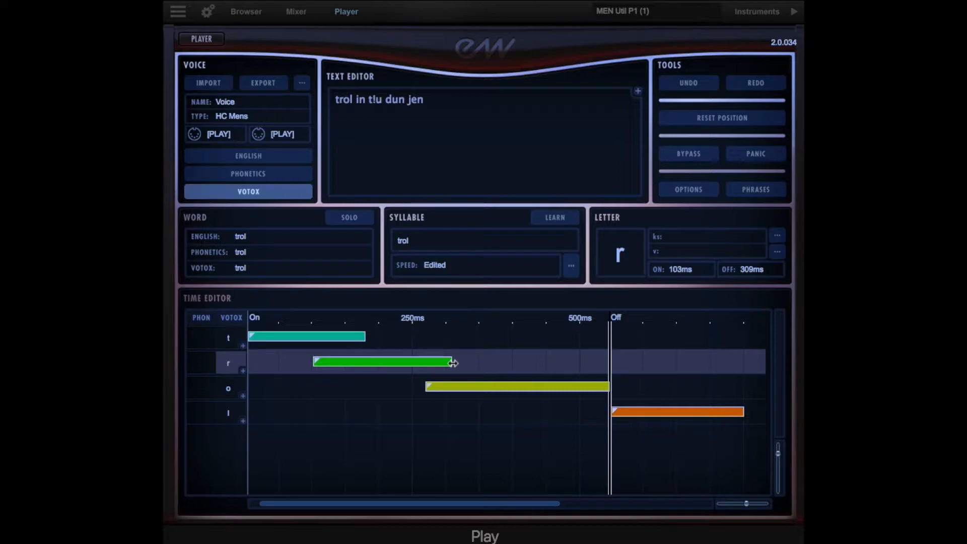
{"action": "left_click_drag", "start_coordinate": [449, 360], "coordinate": [470, 373]}
Replace the men's whole phrase with the English phrase "t!u wU Urld iz ra aOnd"
{"action": "left_click_drag", "start_coordinate": [424, 99], "coordinate": [303, 94]}
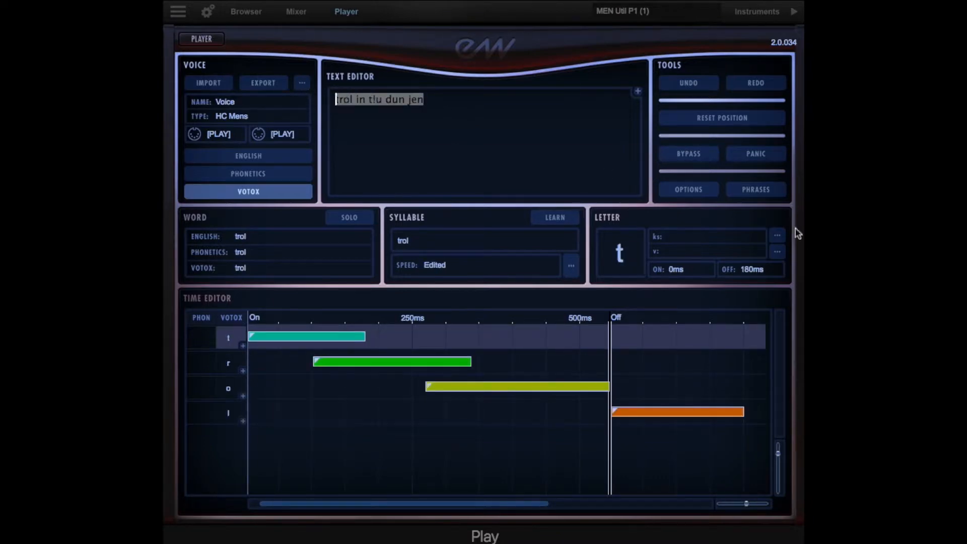
{"action": "left_click", "coordinate": [770, 194]}
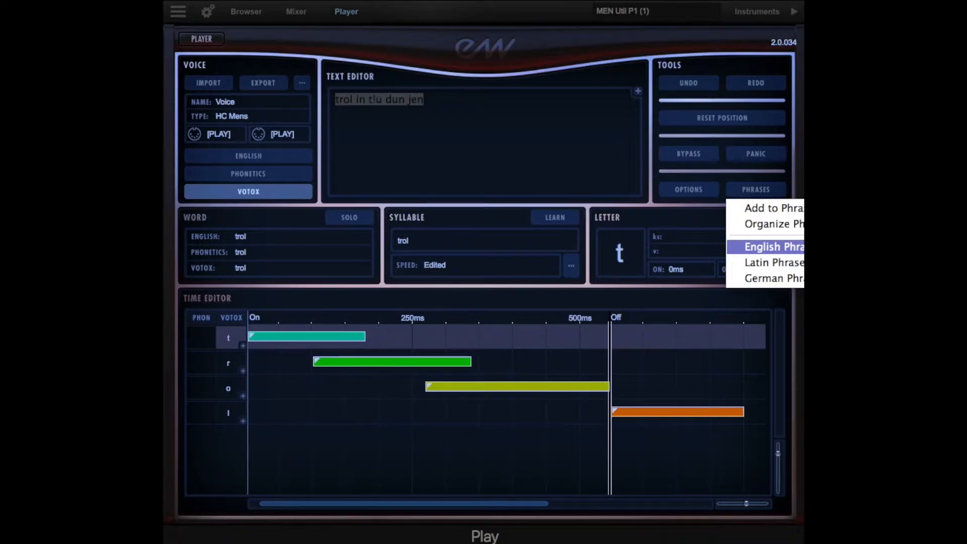
{"action": "left_click", "coordinate": [866, 251]}
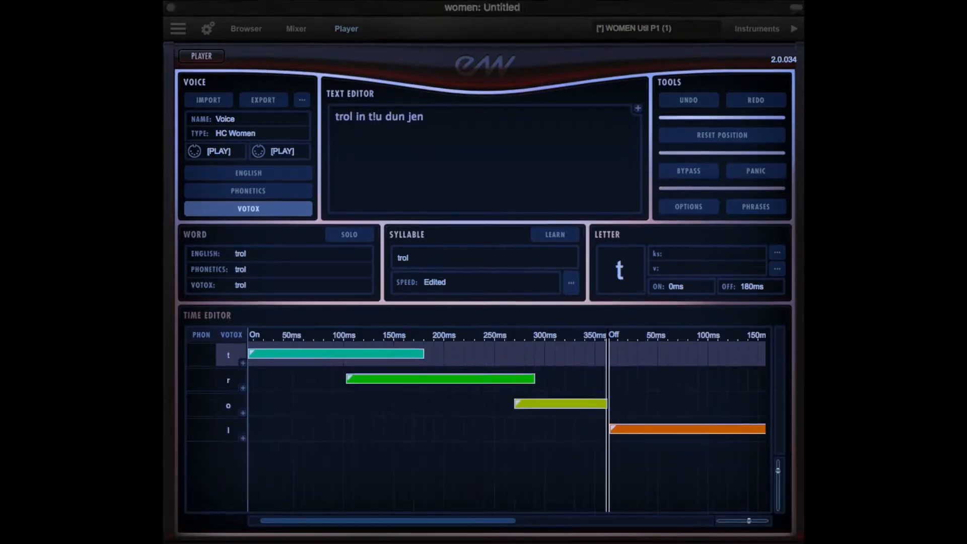
Replace the women's whole phrase with the English phrase "t!u wU Urld iz ra aOnd" and return to the player view
{"action": "left_click_drag", "start_coordinate": [434, 123], "coordinate": [282, 102]}
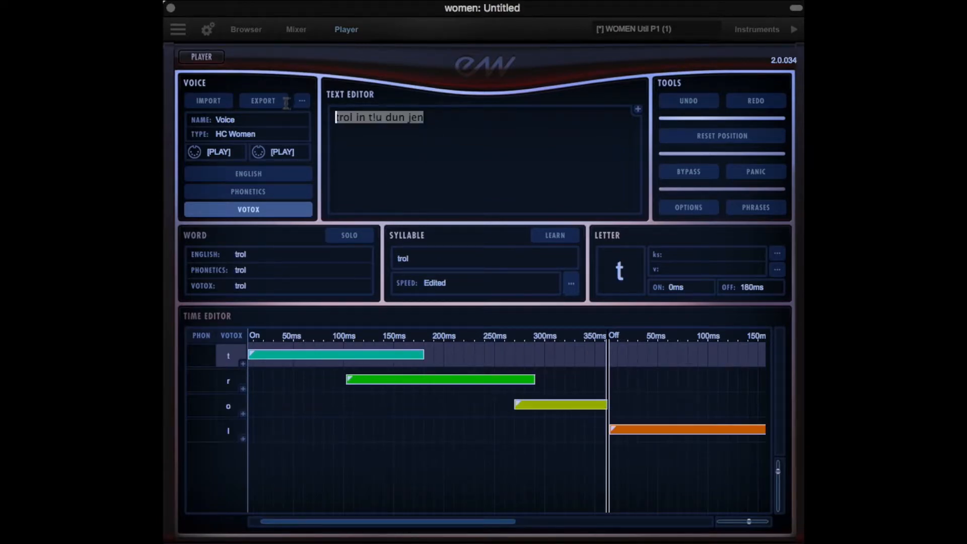
{"action": "left_click", "coordinate": [765, 208]}
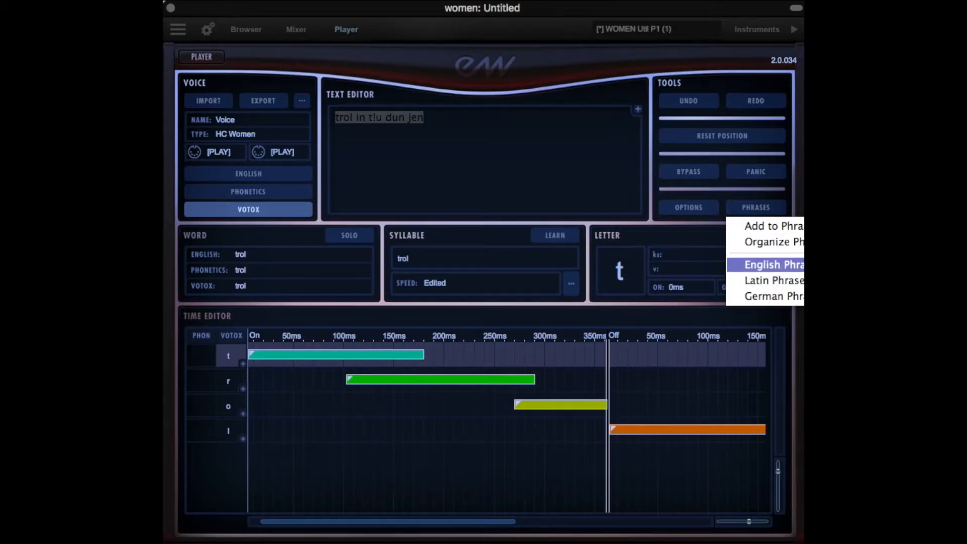
{"action": "left_click", "coordinate": [774, 265]}
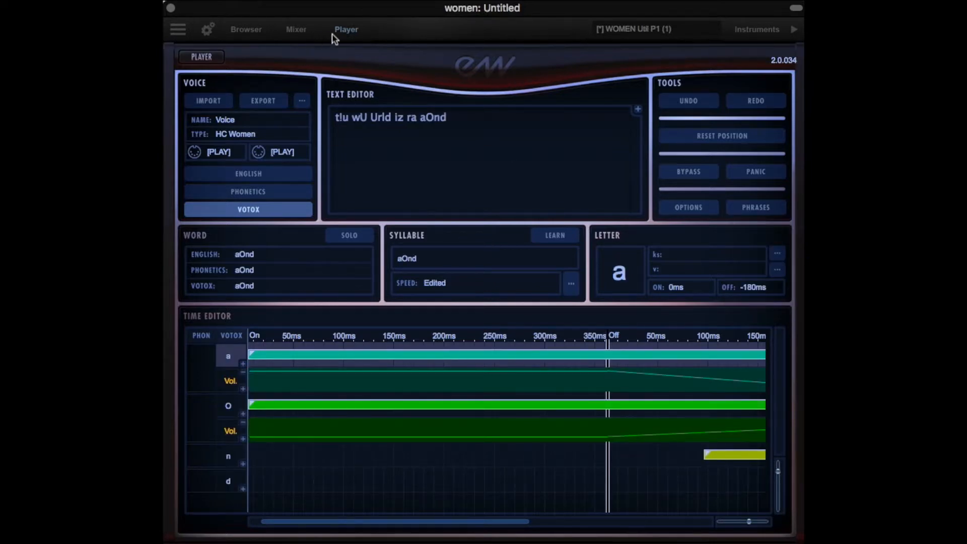
{"action": "left_click", "coordinate": [201, 57]}
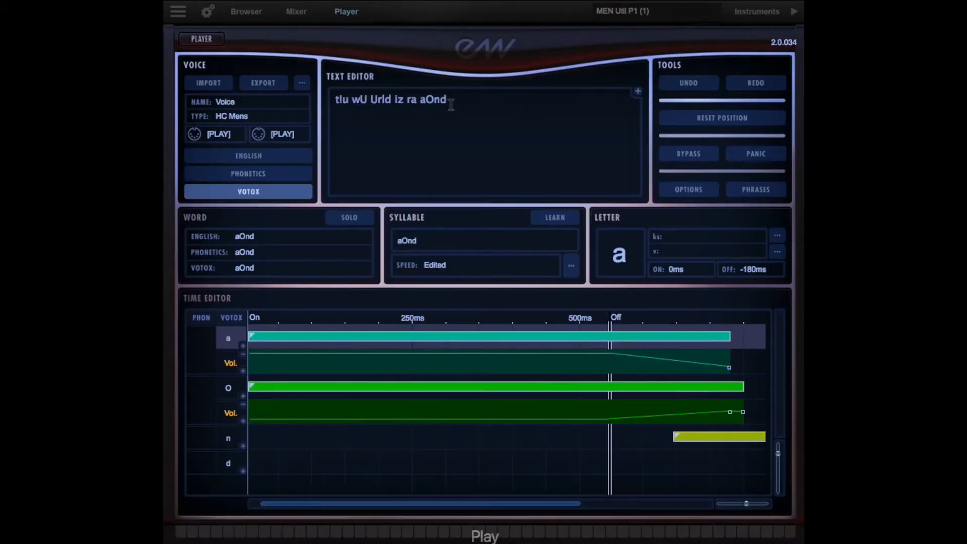
Replace the men's whole phrase with a preset from the Latin phrases in WordBuilder
{"action": "left_click_drag", "start_coordinate": [452, 96], "coordinate": [286, 103]}
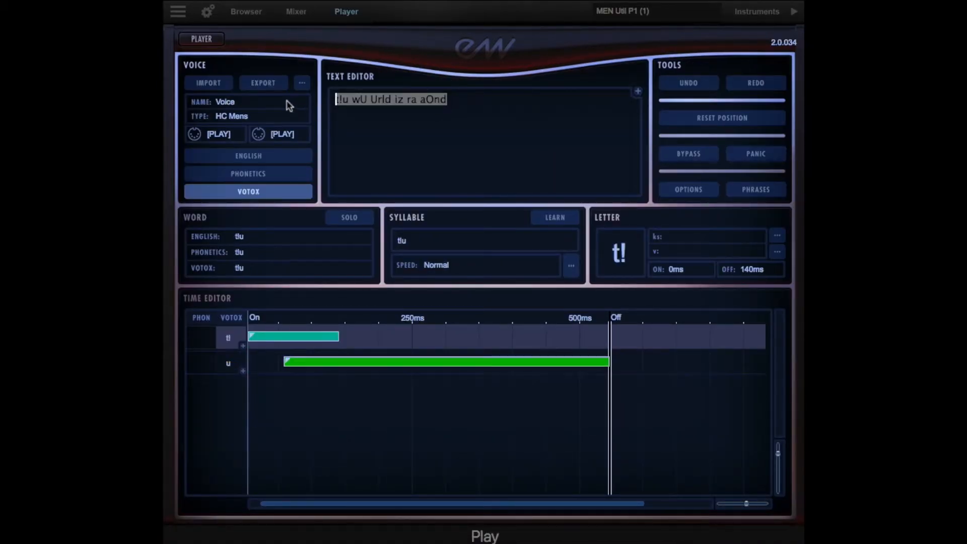
{"action": "left_click", "coordinate": [770, 190]}
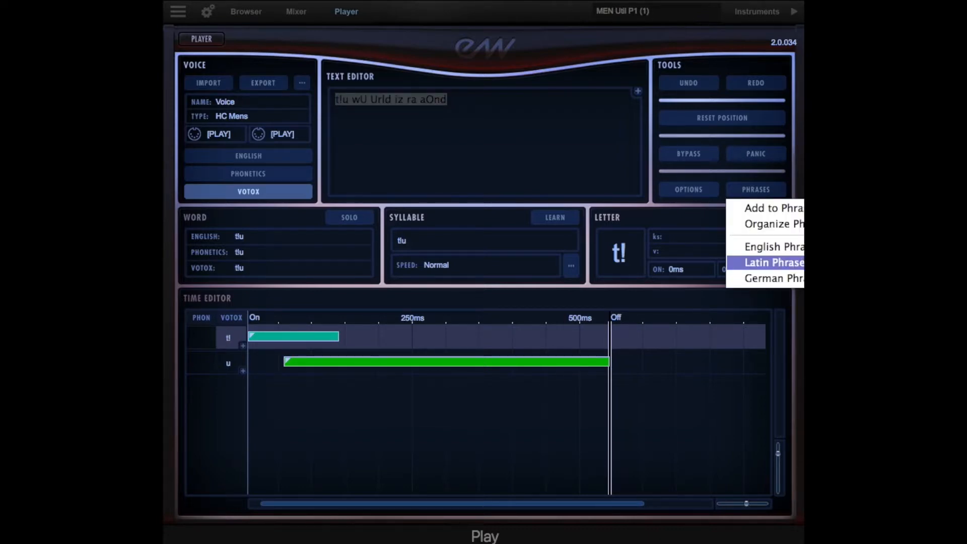
{"action": "left_click", "coordinate": [766, 263]}
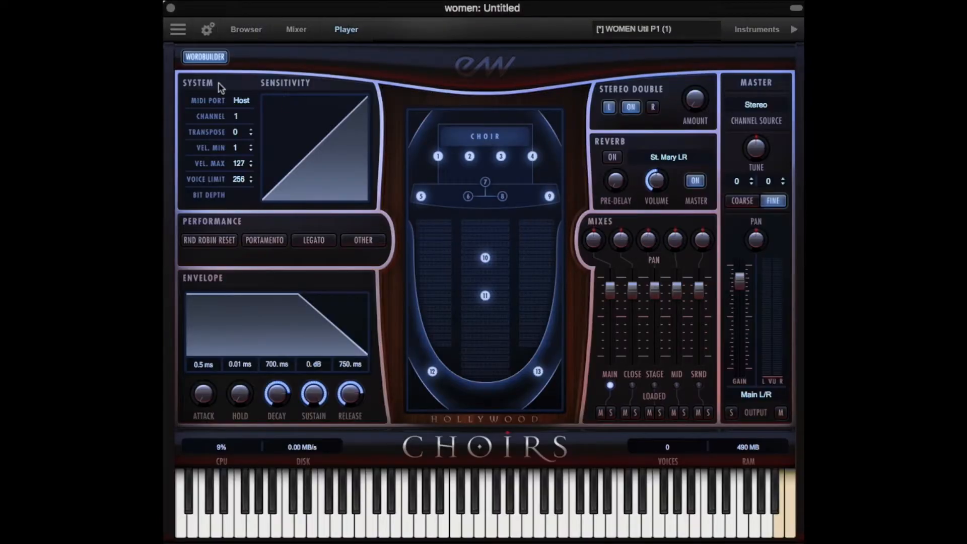
Open the women's WordBuilder and replace its whole phrase with a preset from the Latin phrases
{"action": "left_click", "coordinate": [213, 58]}
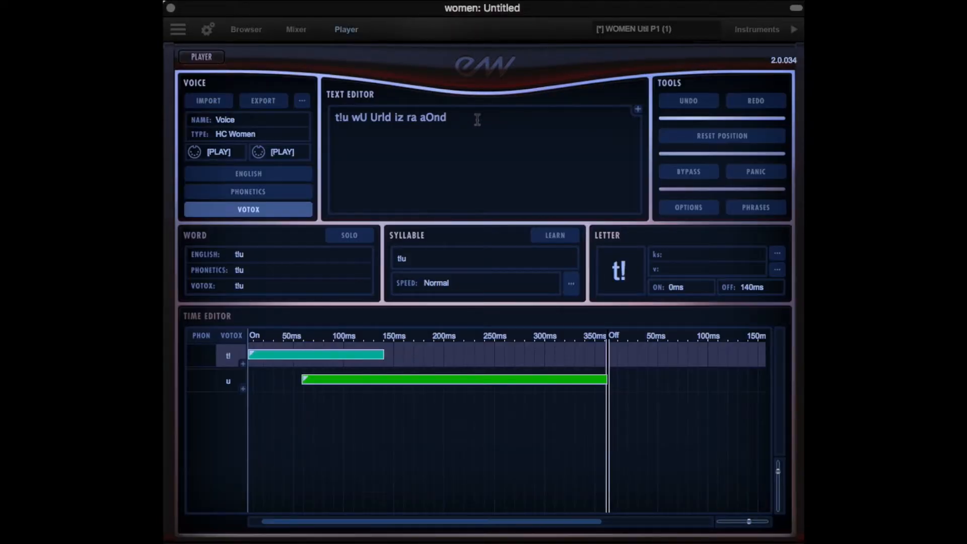
{"action": "left_click_drag", "start_coordinate": [446, 117], "coordinate": [326, 101]}
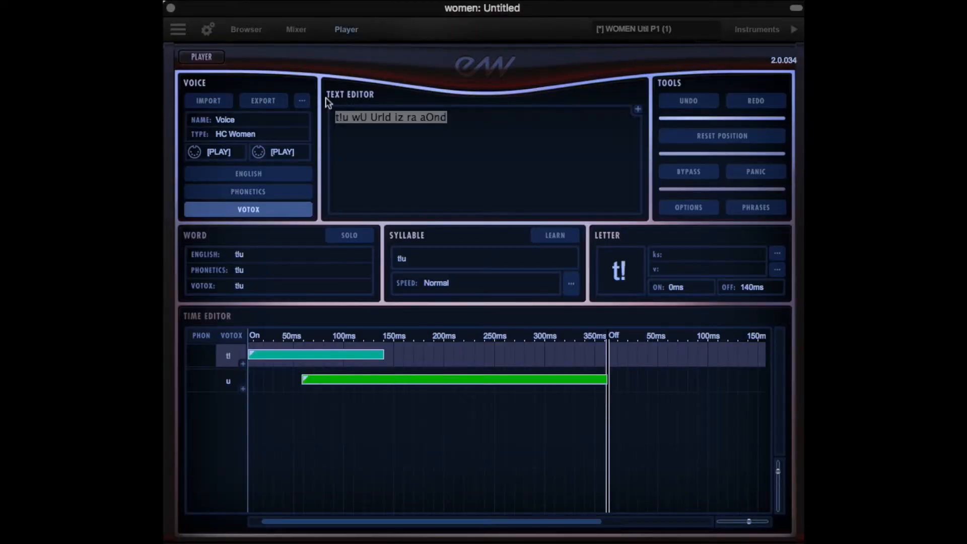
{"action": "left_click", "coordinate": [743, 209]}
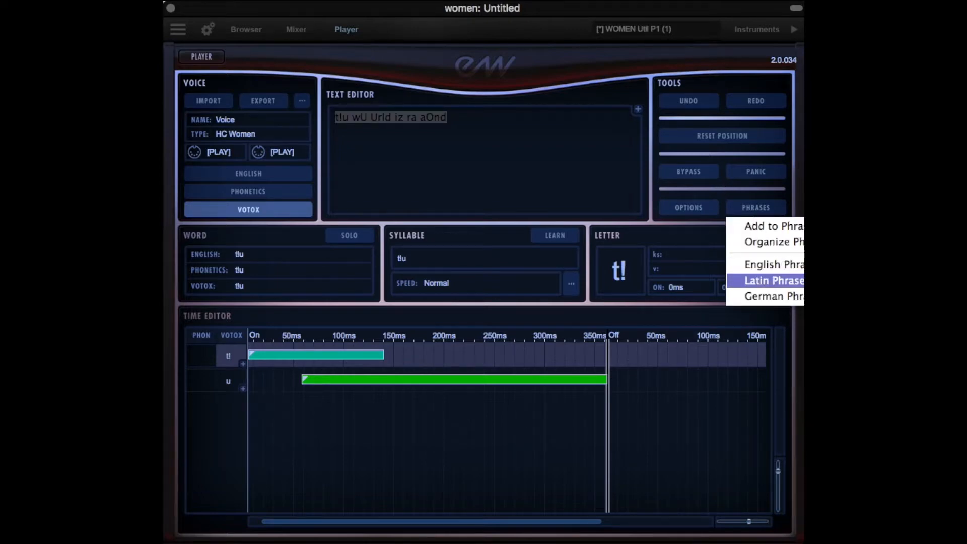
{"action": "left_click", "coordinate": [774, 280]}
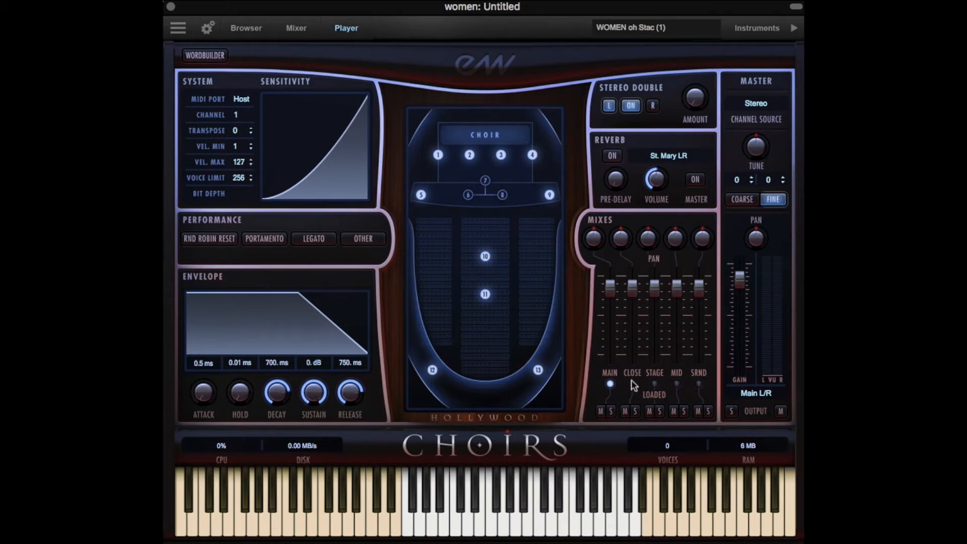
Switch the women's "oh Stac" patch between the Close, Stage and Mid microphone mixes to compare their sound
{"action": "left_click", "coordinate": [631, 383]}
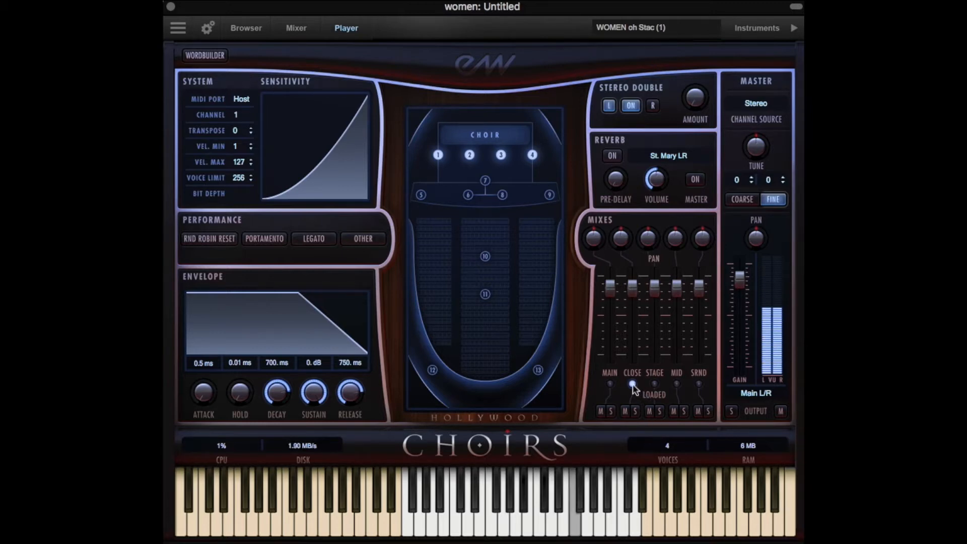
{"action": "left_click", "coordinate": [654, 384]}
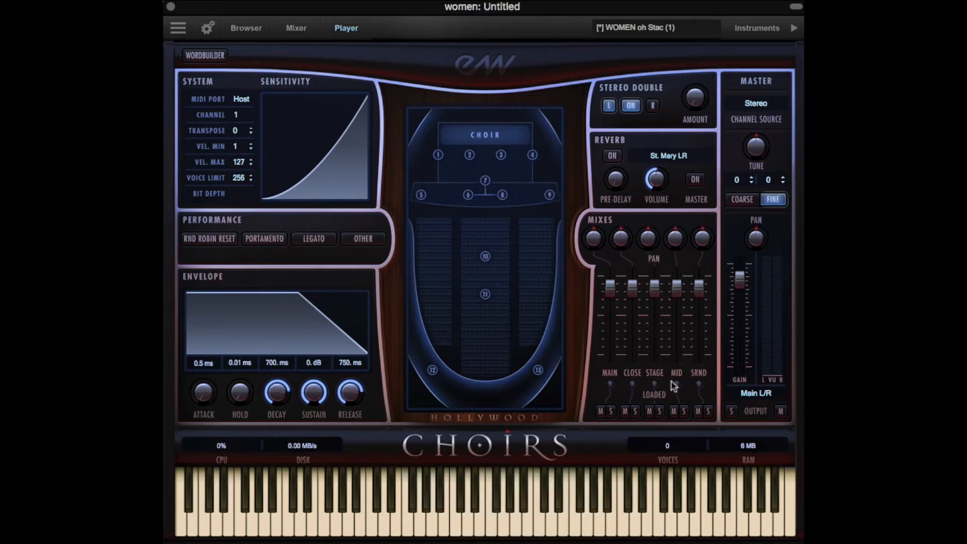
{"action": "left_click", "coordinate": [677, 384]}
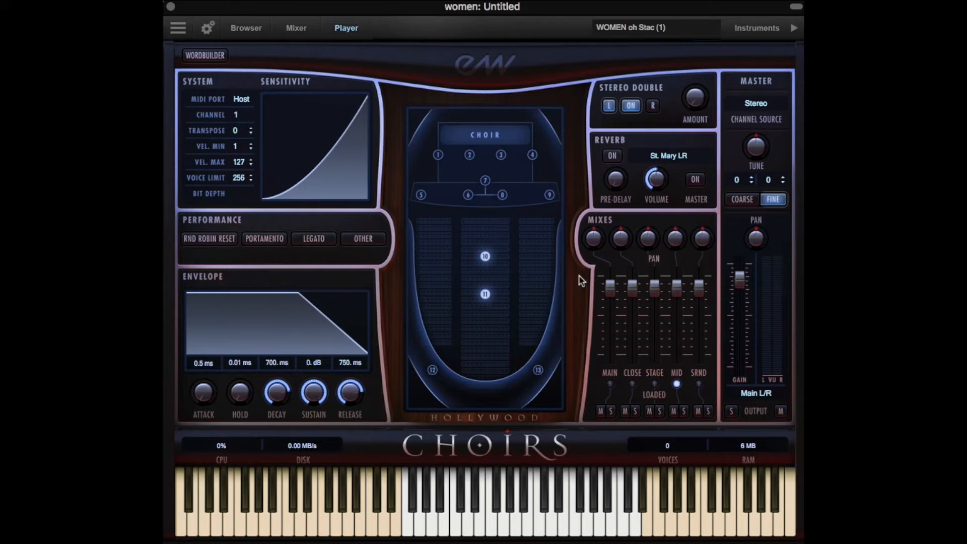
{"action": "left_click", "coordinate": [655, 383]}
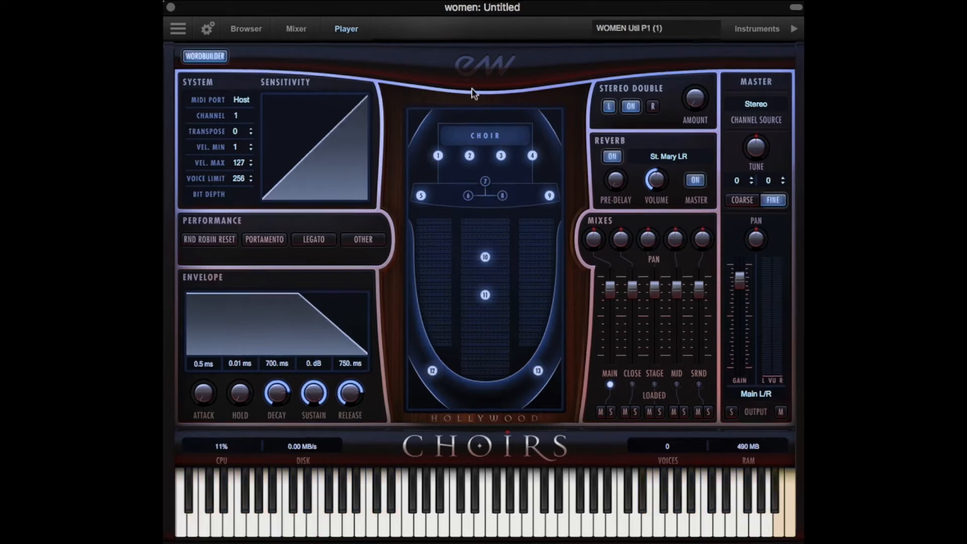
Look over the phrases in the women's and men's WordBuilder text editors
{"action": "left_click", "coordinate": [207, 56]}
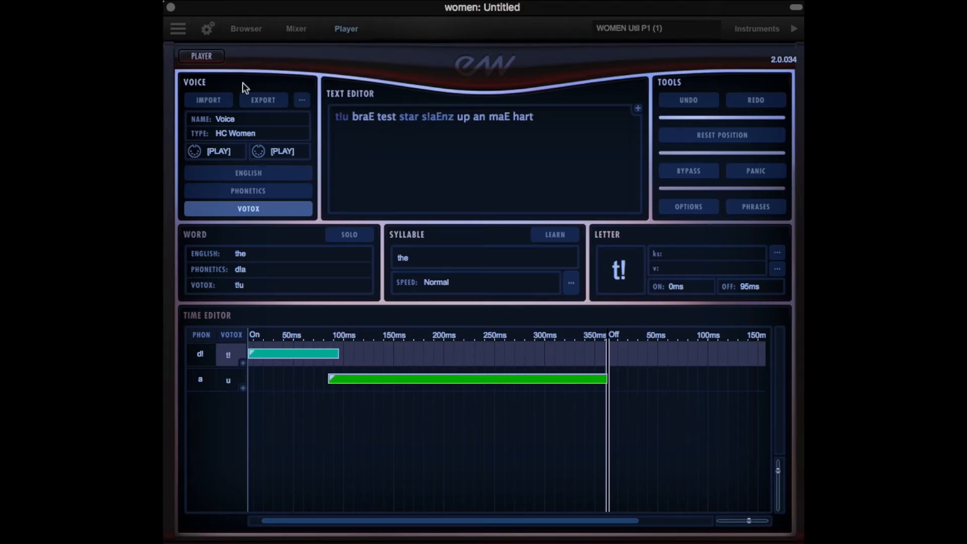
{"action": "left_click", "coordinate": [205, 57]}
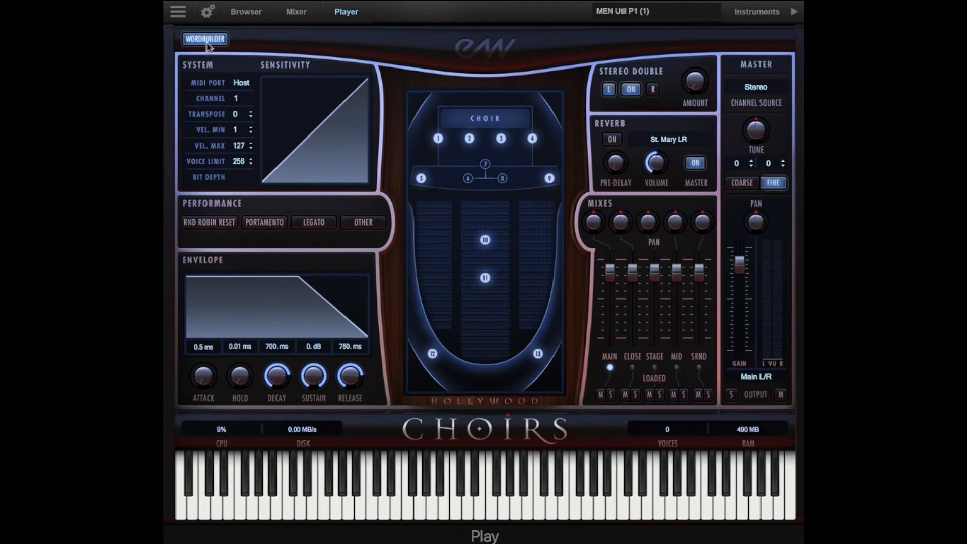
{"action": "left_click", "coordinate": [205, 39]}
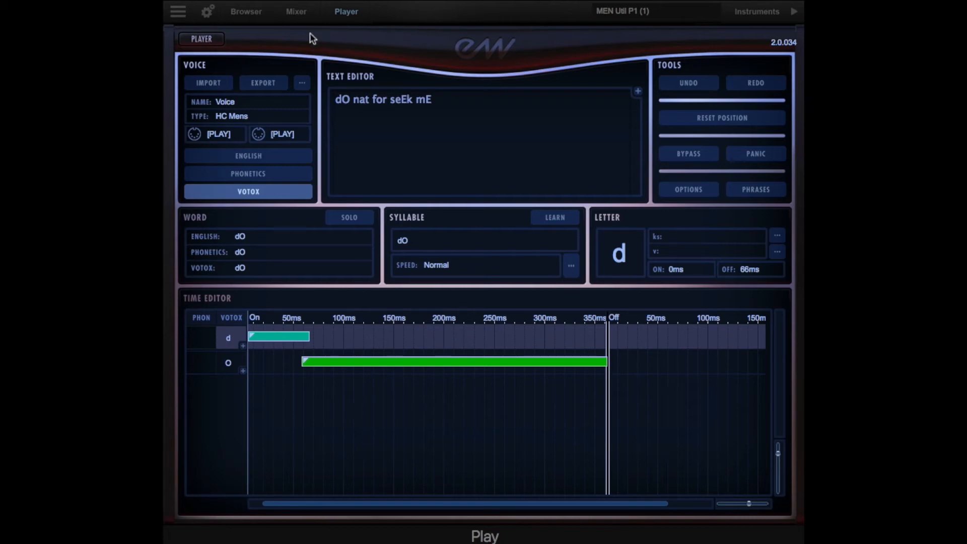
{"action": "left_click", "coordinate": [340, 14]}
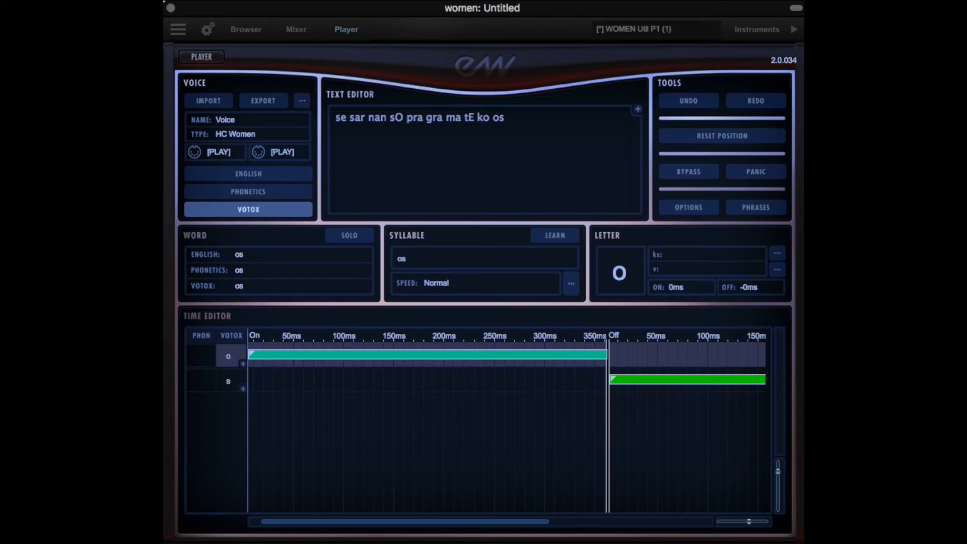
Replace the women's whole phrase with another preset from the Latin phrases
{"action": "left_click", "coordinate": [461, 117]}
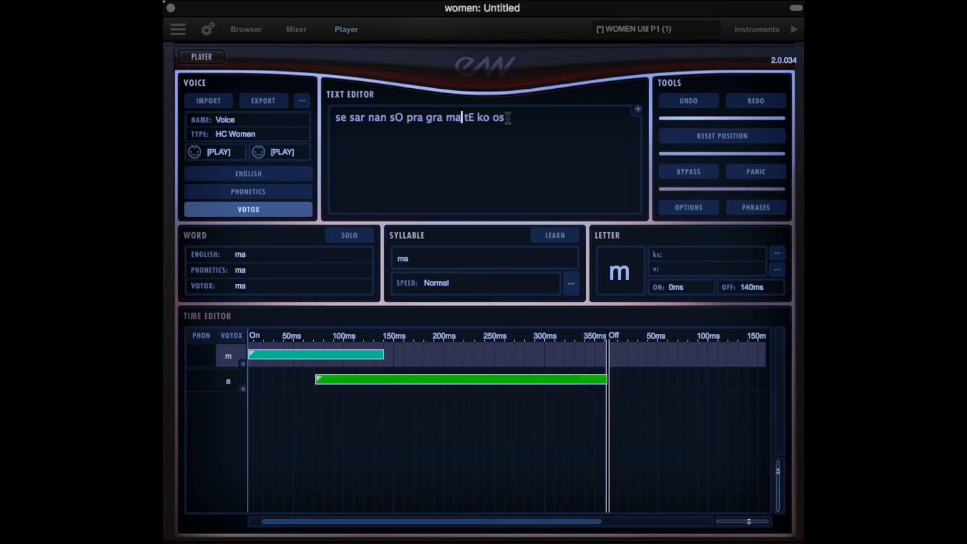
{"action": "left_click_drag", "start_coordinate": [508, 118], "coordinate": [280, 119]}
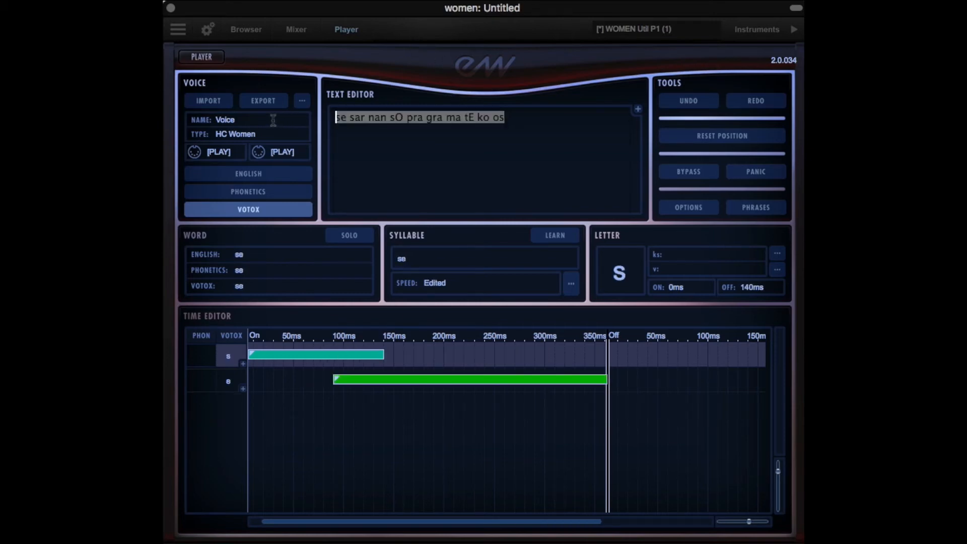
{"action": "left_click", "coordinate": [755, 208]}
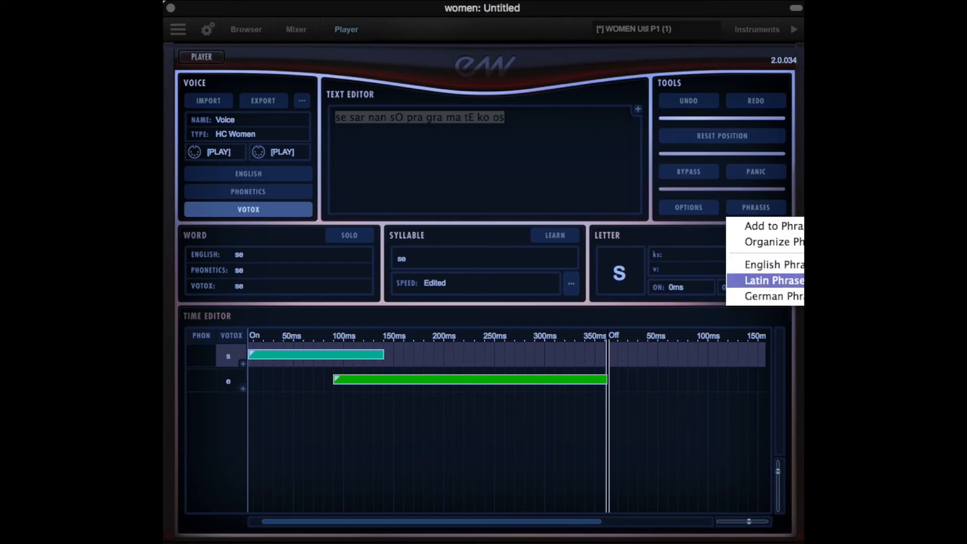
{"action": "left_click", "coordinate": [774, 280]}
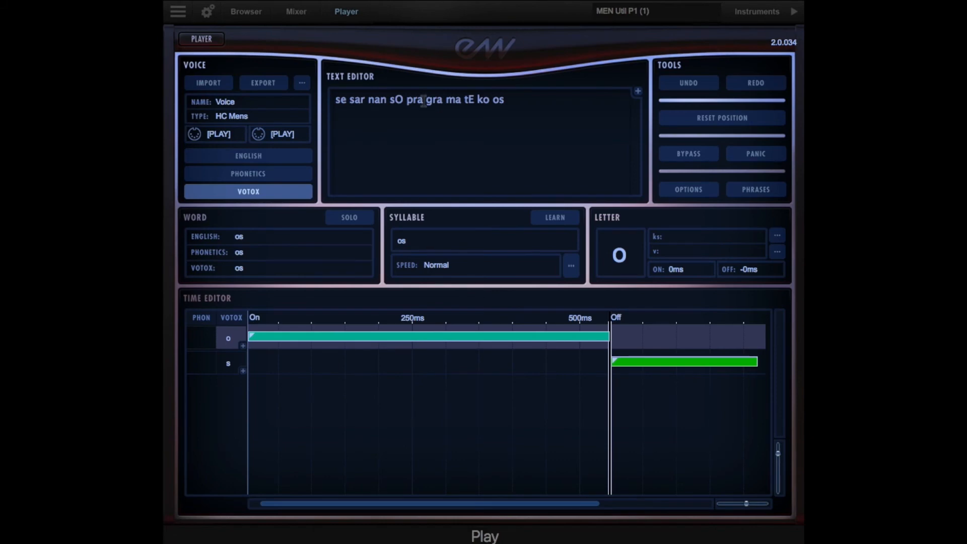
Replace the men's whole phrase with the Latin preset beginning "re qwE em E ter nam do na es" and return to the player view
{"action": "left_click_drag", "start_coordinate": [476, 100], "coordinate": [276, 99]}
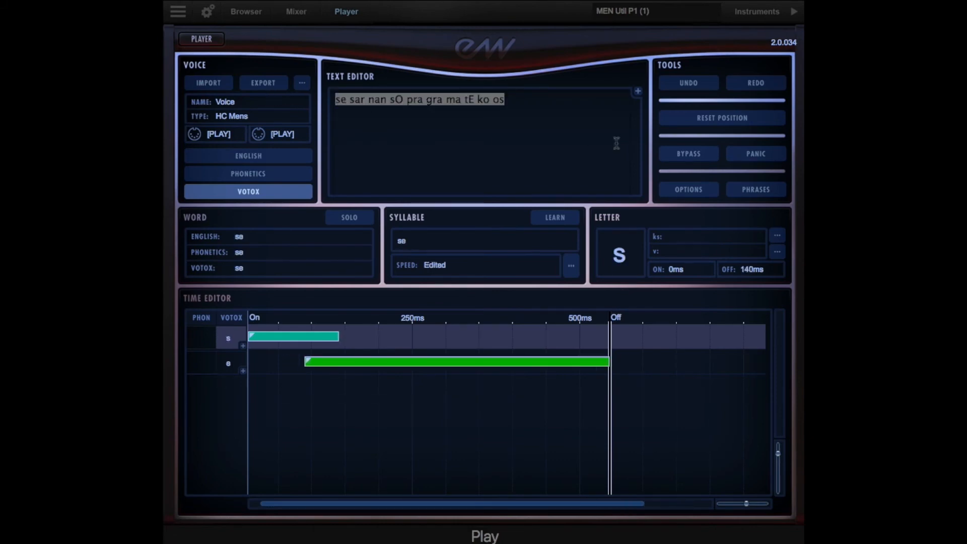
{"action": "left_click", "coordinate": [746, 192]}
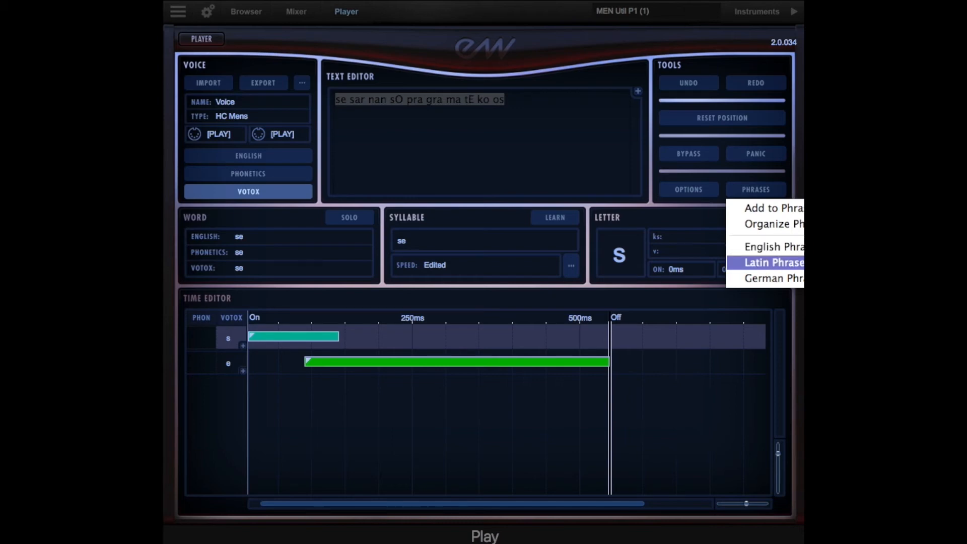
{"action": "left_click", "coordinate": [774, 262]}
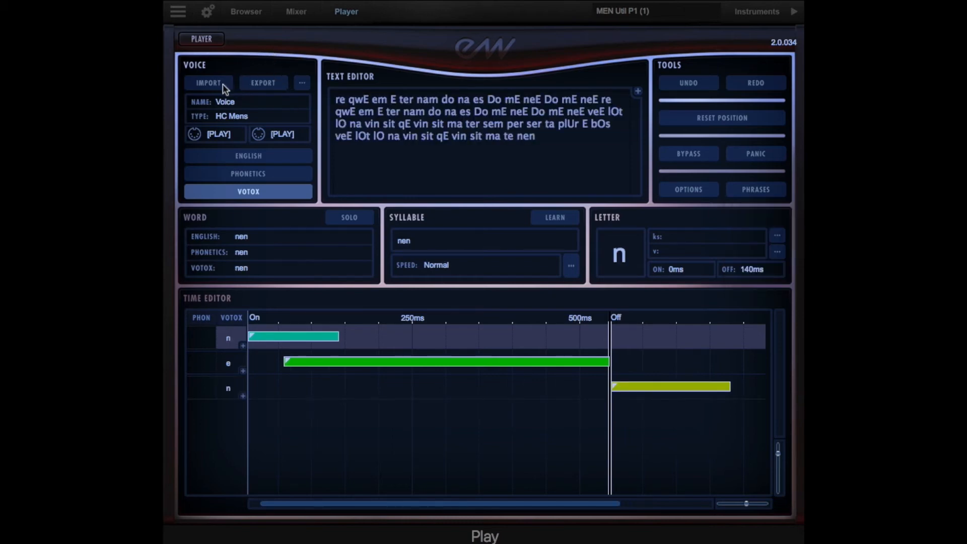
{"action": "left_click", "coordinate": [211, 44]}
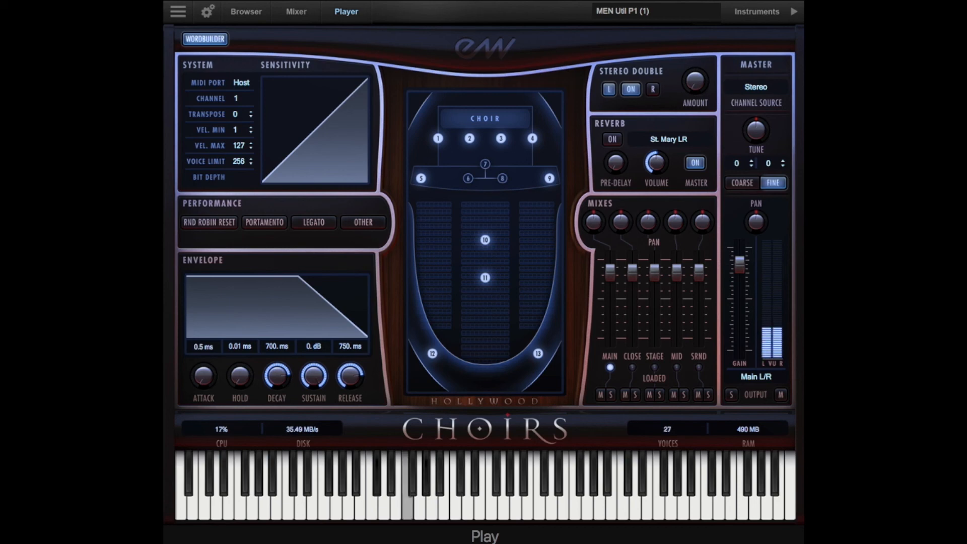
Check the men's channel levels in the mixer and reopen the men's WordBuilder to view the phrase
{"action": "left_click", "coordinate": [308, 15]}
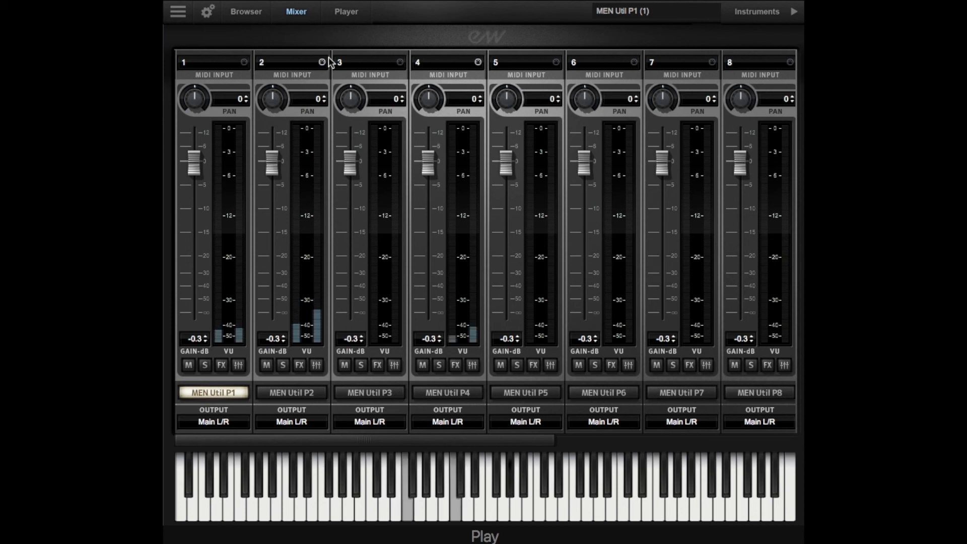
{"action": "left_click", "coordinate": [346, 12]}
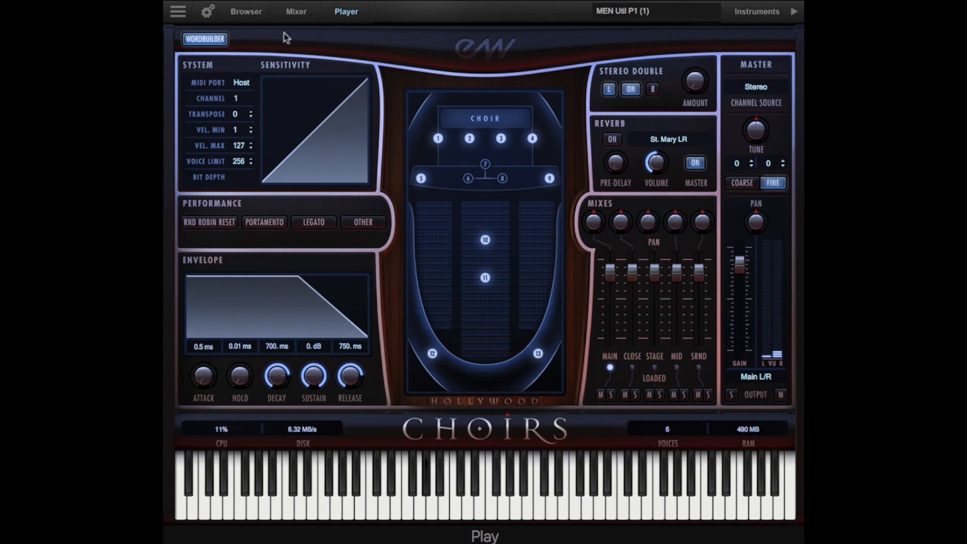
{"action": "left_click", "coordinate": [220, 40]}
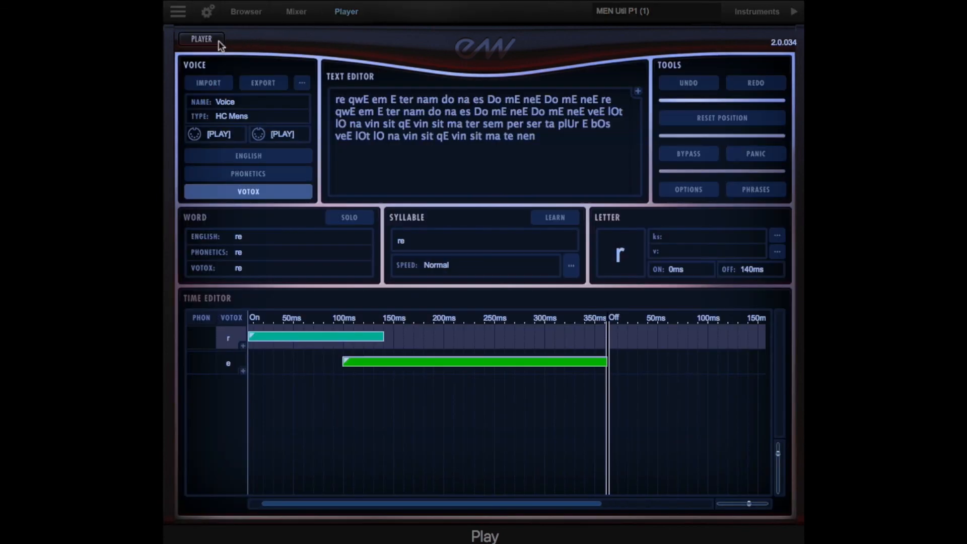